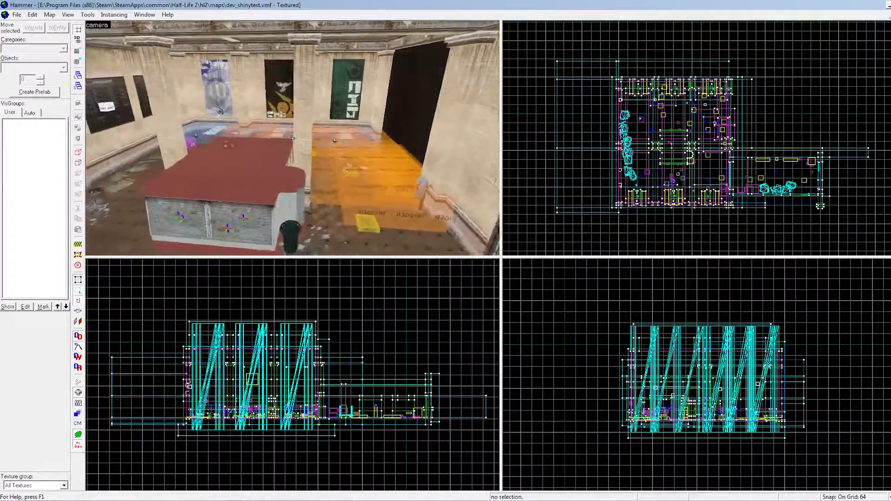
{"action": "key", "text": "w"}
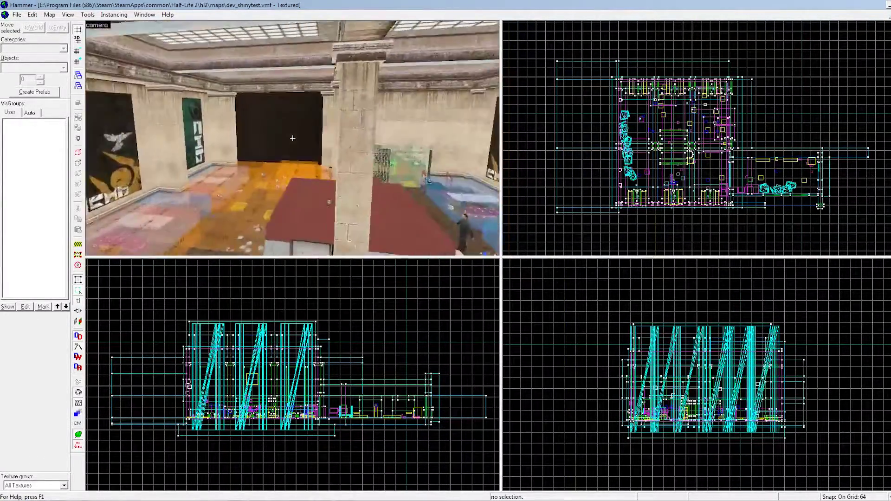
Fly the 3D camera forward through the room and turn toward the red-roofed booth
{"action": "key", "text": "z"}
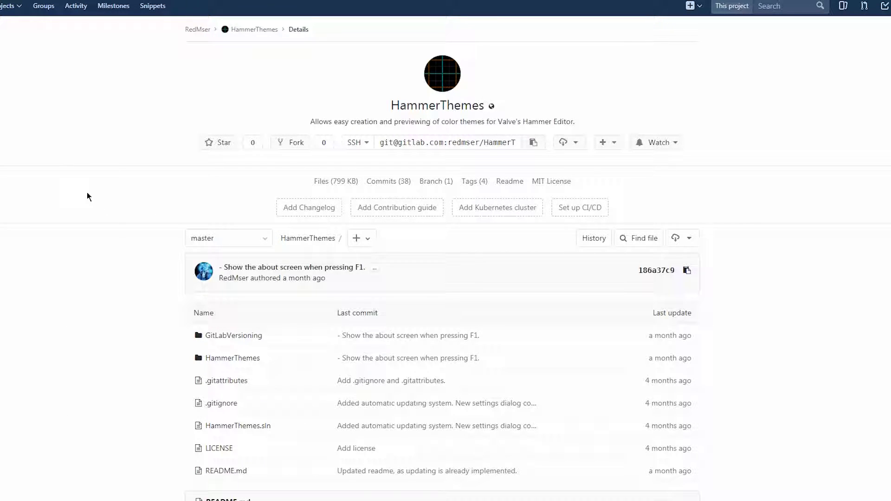
Download the HammerThemes v1.0.18027.0 zip, open it in 7-Zip, and select all eleven files
{"action": "scroll", "coordinate": [72, 239], "scroll_direction": "down", "scroll_amount": 6}
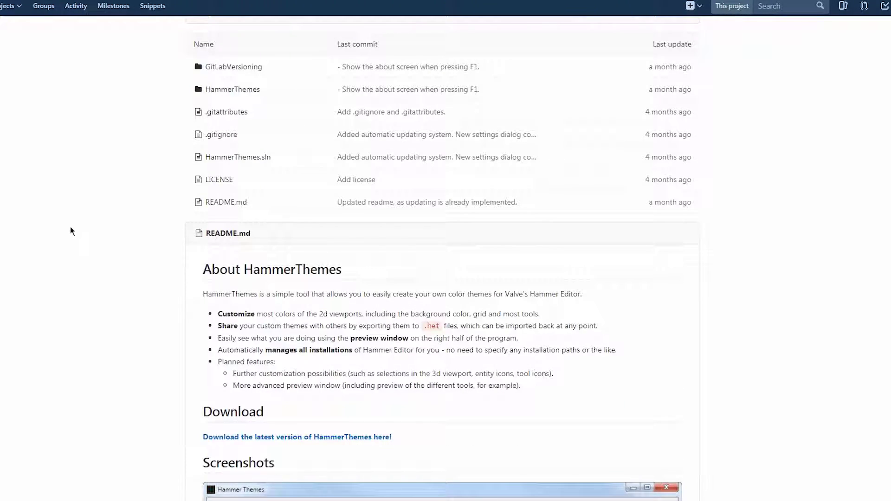
{"action": "scroll", "coordinate": [71, 230], "scroll_direction": "down", "scroll_amount": 6}
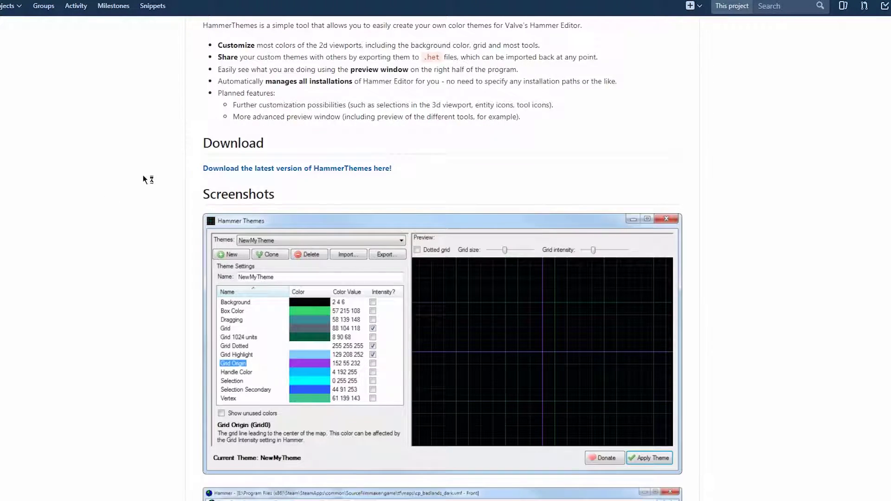
{"action": "left_click", "coordinate": [311, 172]}
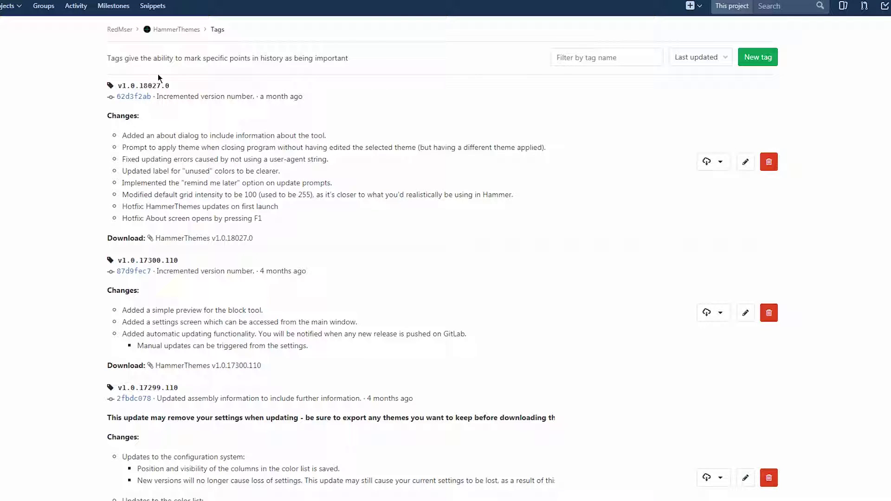
{"action": "left_click", "coordinate": [197, 239]}
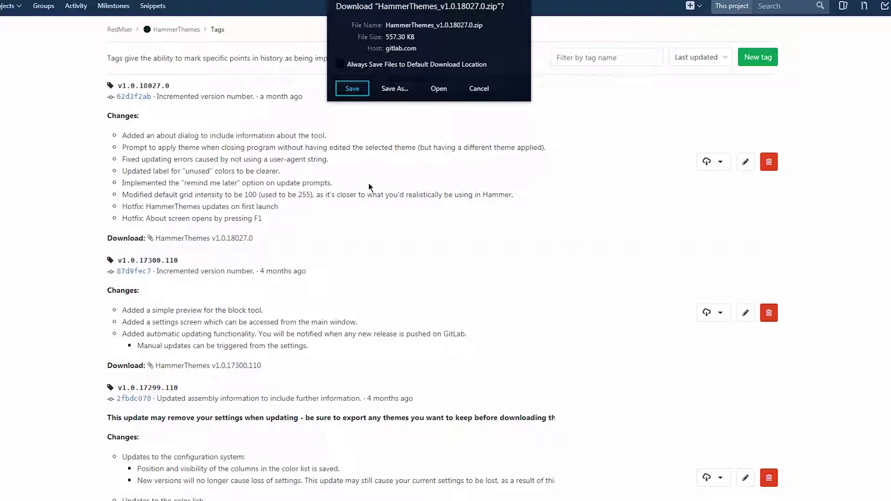
{"action": "left_click", "coordinate": [439, 88]}
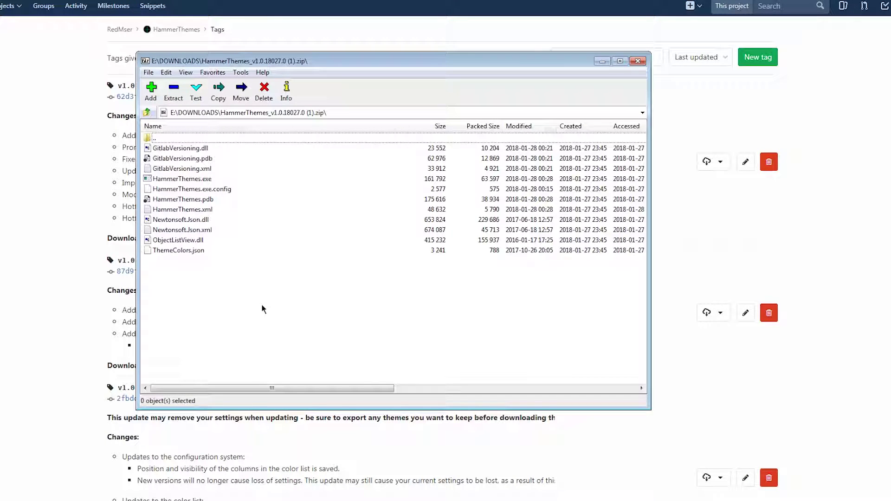
{"action": "left_click_drag", "start_coordinate": [246, 280], "coordinate": [214, 147]}
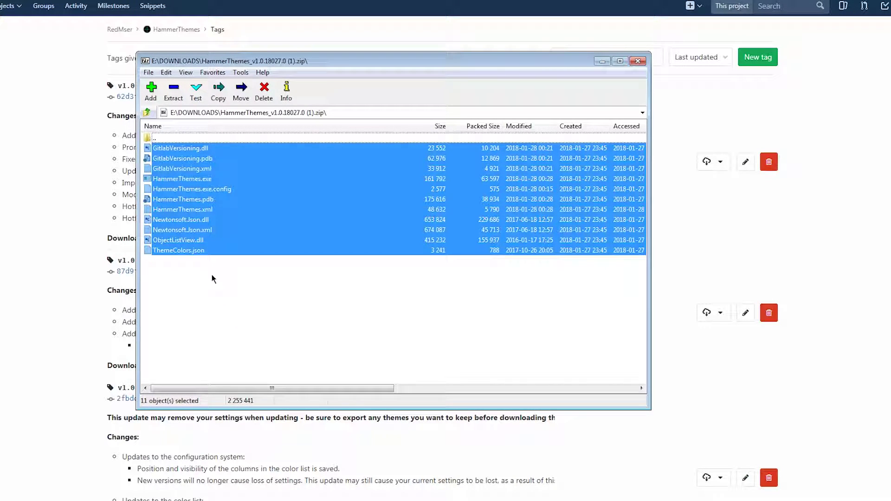
Extract the eleven HammerThemes files from 7-Zip into the empty Explorer folder
{"action": "key", "text": "alt+Tab"}
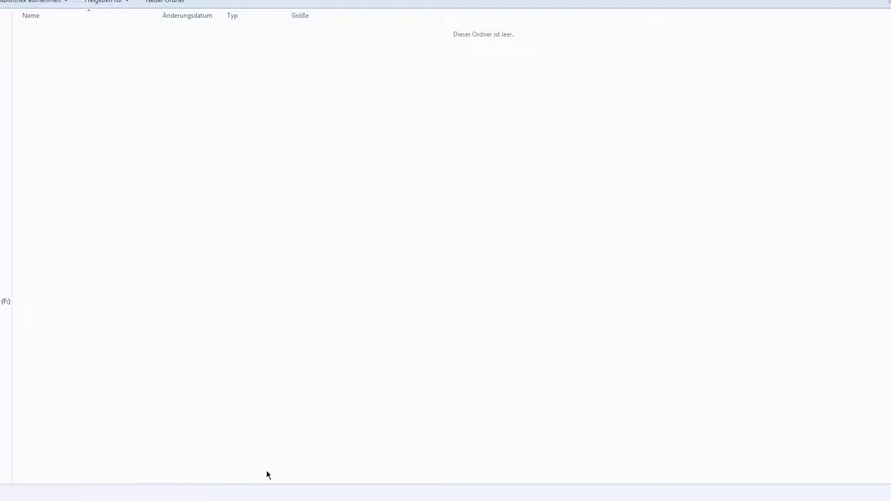
{"action": "key", "text": "alt+Tab"}
{"action": "left_click_drag", "start_coordinate": [235, 193], "coordinate": [119, 151]}
{"action": "left_click", "coordinate": [136, 196]}
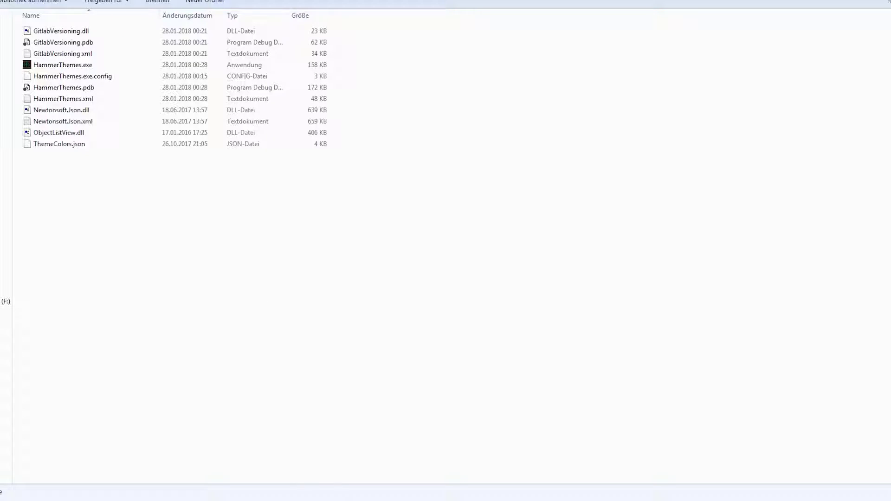
Close 7-Zip and launch HammerThemes.exe from the extracted folder
{"action": "key", "text": "alt+Tab"}
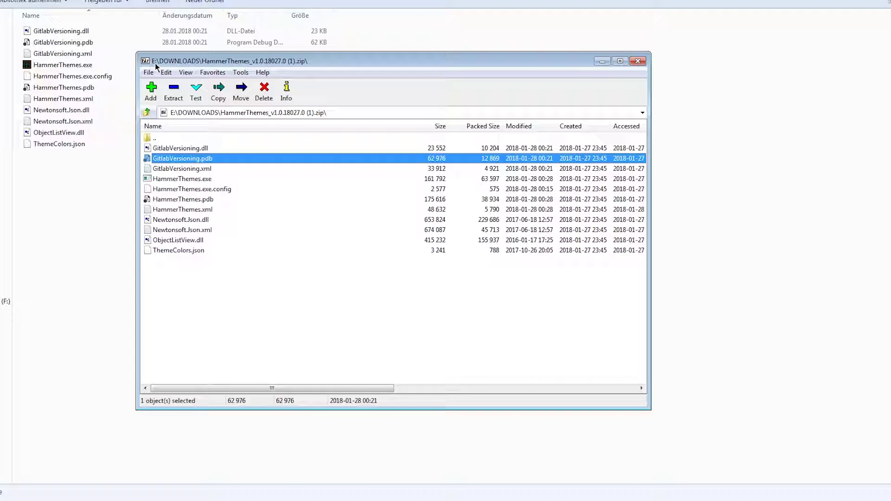
{"action": "double_click", "coordinate": [144, 60]}
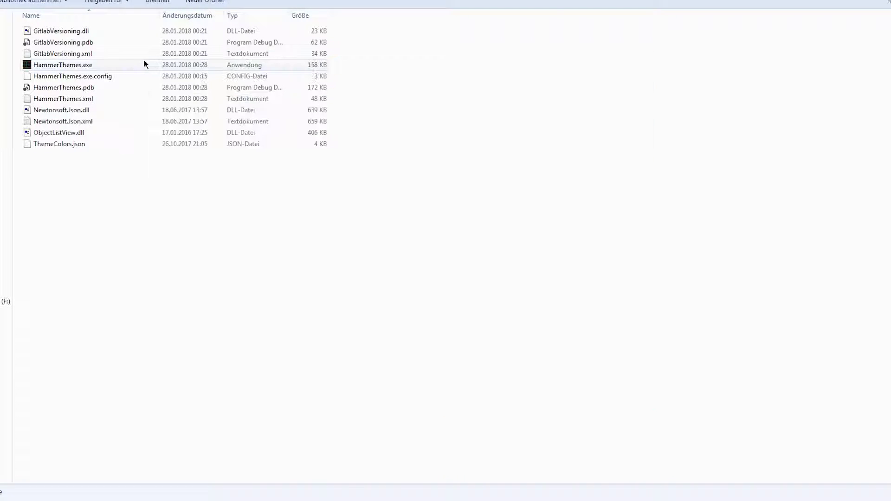
{"action": "left_click", "coordinate": [85, 67]}
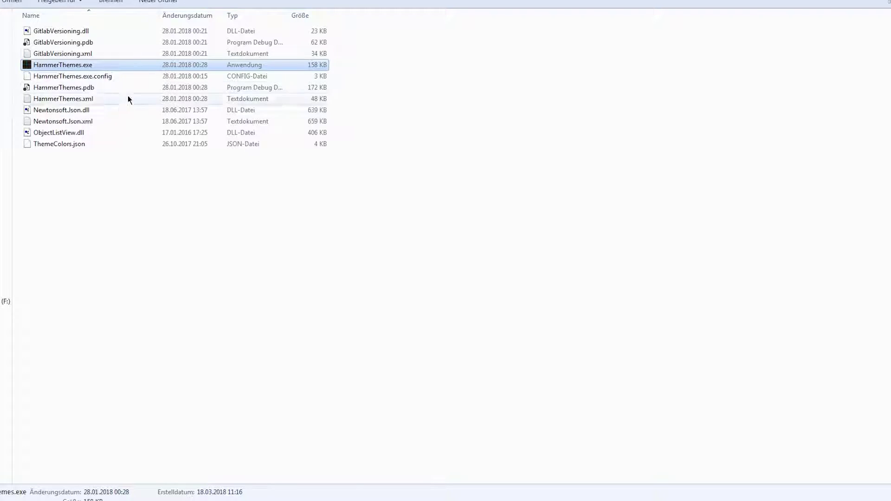
{"action": "double_click", "coordinate": [81, 65]}
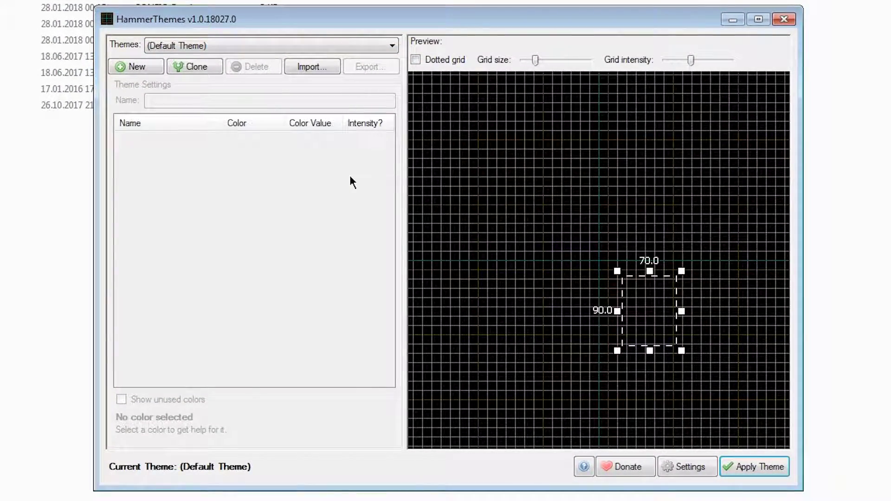
Confirm the Themes list holds only Default Theme, then drag the preview's sample box to the grid centre
{"action": "left_click", "coordinate": [232, 48]}
{"action": "left_click", "coordinate": [225, 48]}
{"action": "left_click_drag", "start_coordinate": [654, 312], "coordinate": [586, 272]}
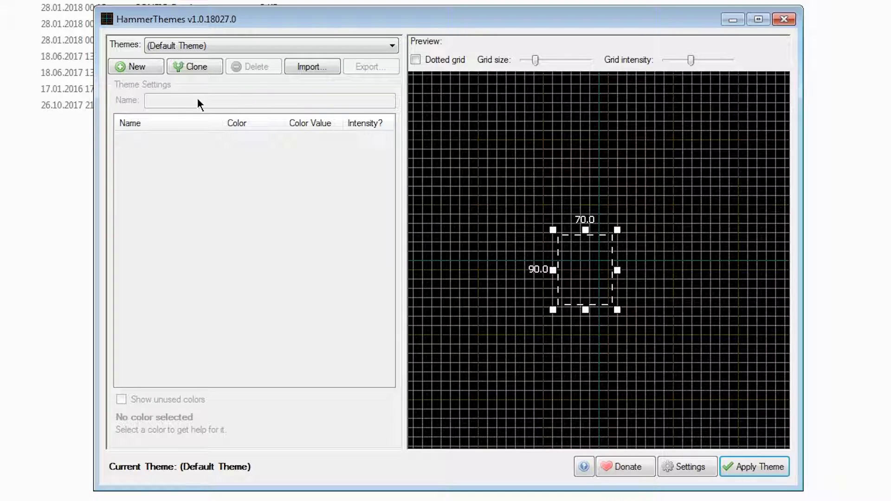
Create a new theme, Theme1, and give it a light blue-grey background colour
{"action": "left_click", "coordinate": [142, 68]}
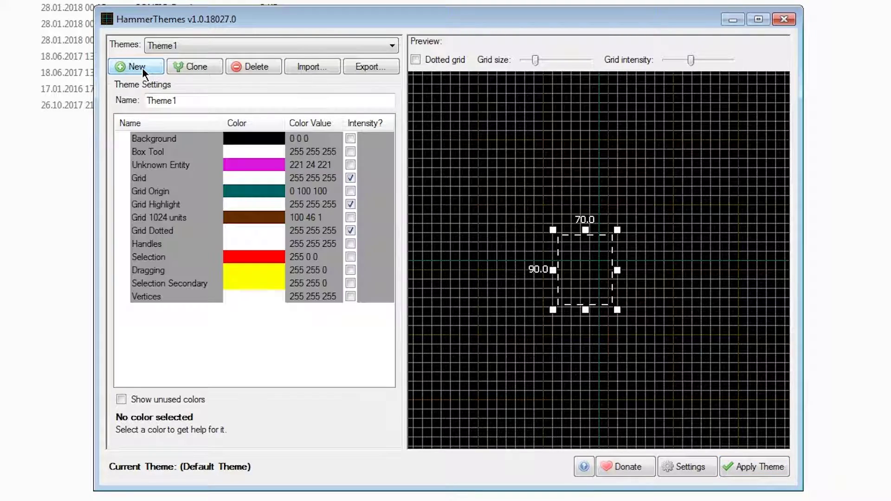
{"action": "left_click", "coordinate": [231, 341]}
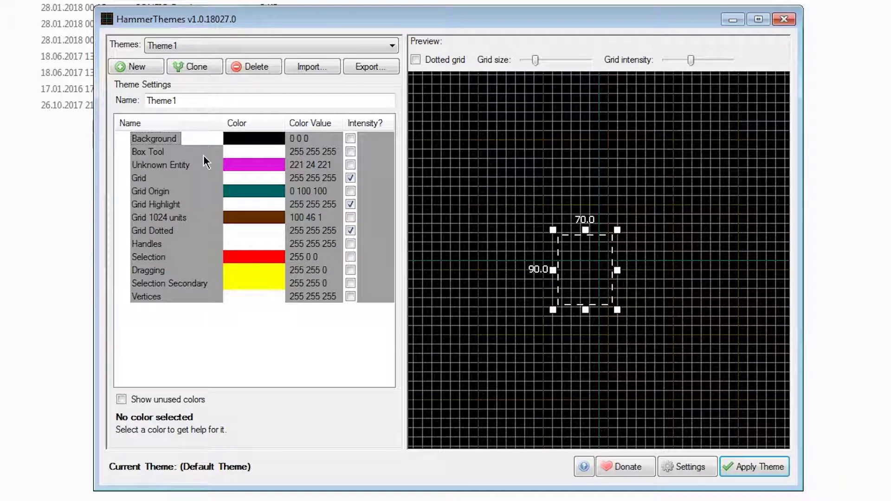
{"action": "left_click", "coordinate": [263, 138]}
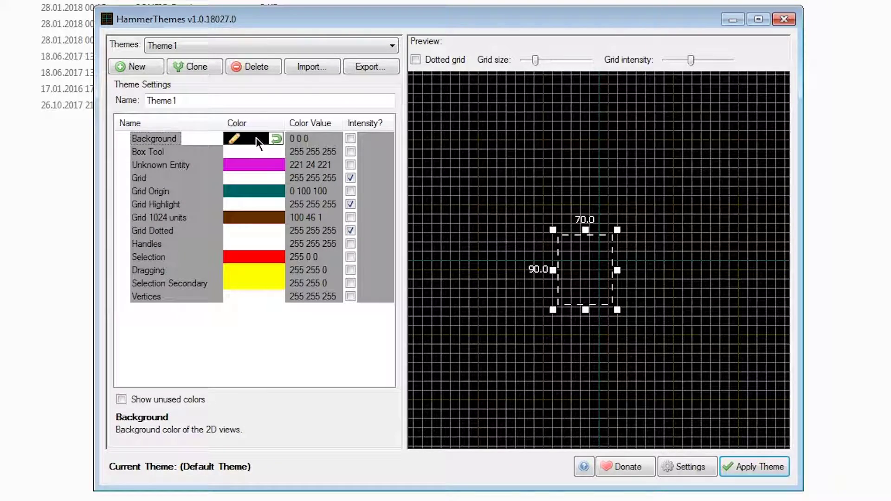
{"action": "left_click", "coordinate": [256, 139]}
{"action": "left_click", "coordinate": [521, 139]}
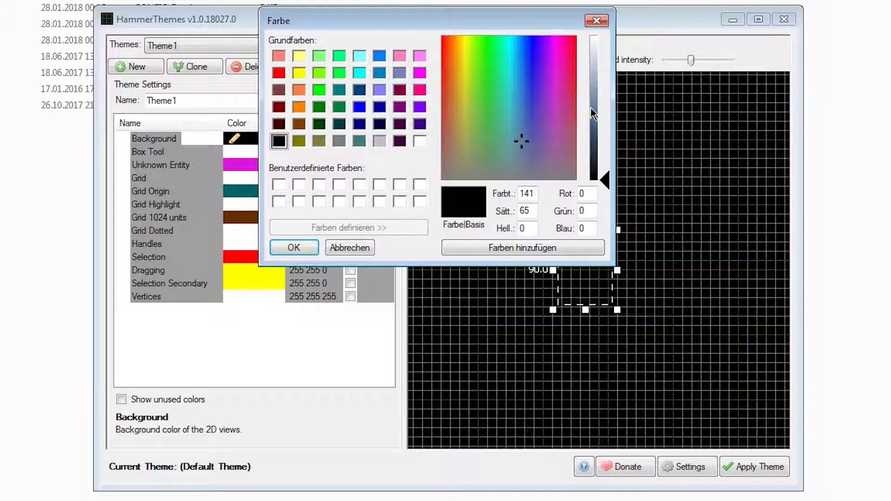
{"action": "left_click", "coordinate": [592, 95]}
{"action": "left_click", "coordinate": [301, 247]}
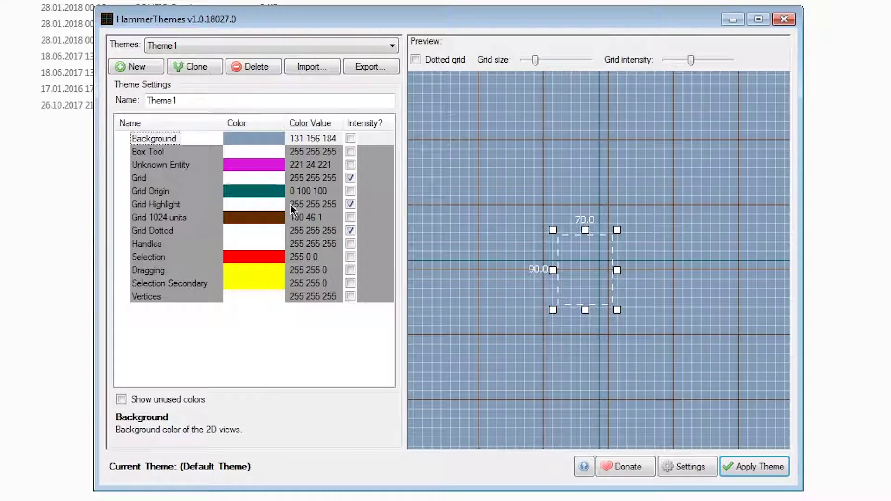
Set the Grid 1024 units colour from brown to bright orange
{"action": "left_click", "coordinate": [253, 153]}
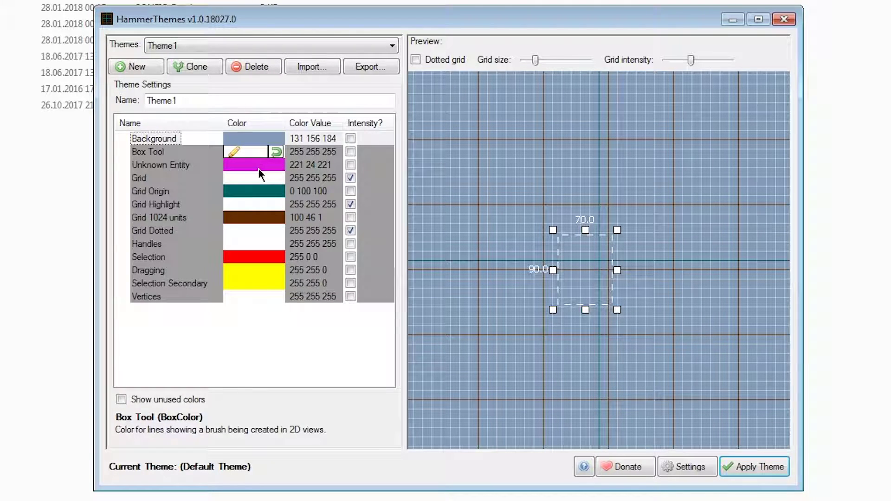
{"action": "left_click", "coordinate": [244, 178]}
{"action": "left_click", "coordinate": [254, 163]}
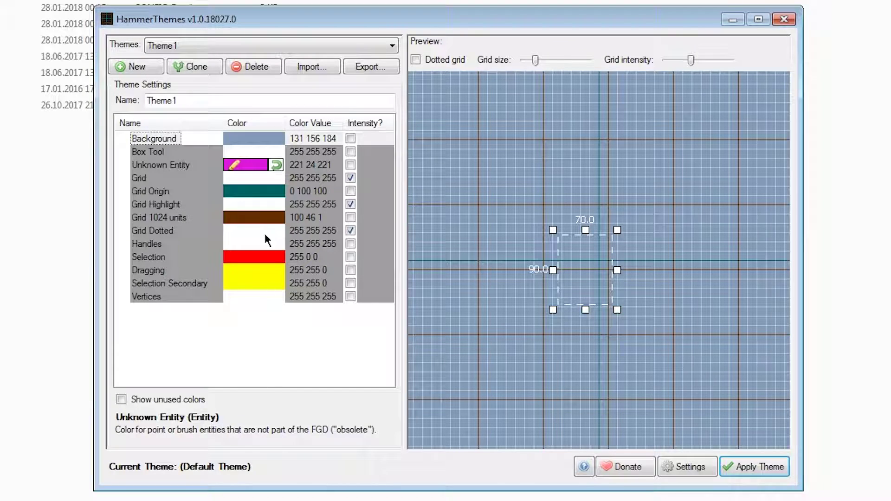
{"action": "left_click", "coordinate": [249, 193]}
{"action": "left_click", "coordinate": [242, 207]}
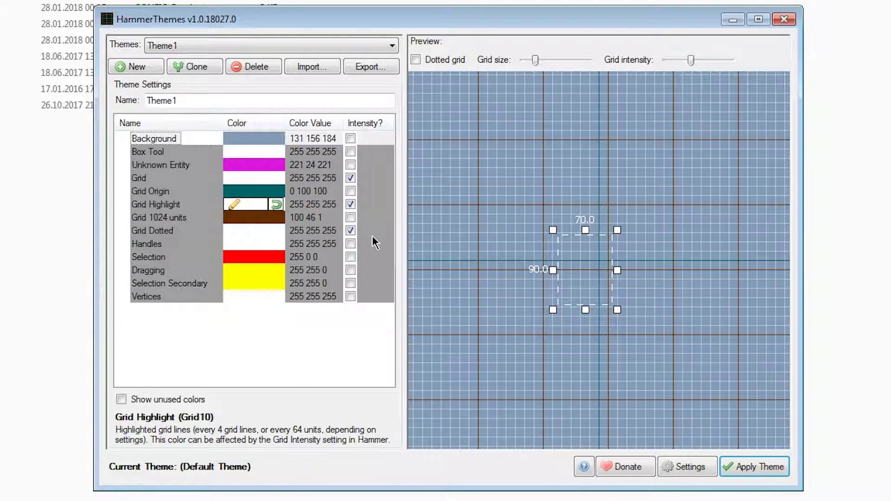
{"action": "left_click", "coordinate": [250, 217]}
{"action": "left_click", "coordinate": [250, 217]}
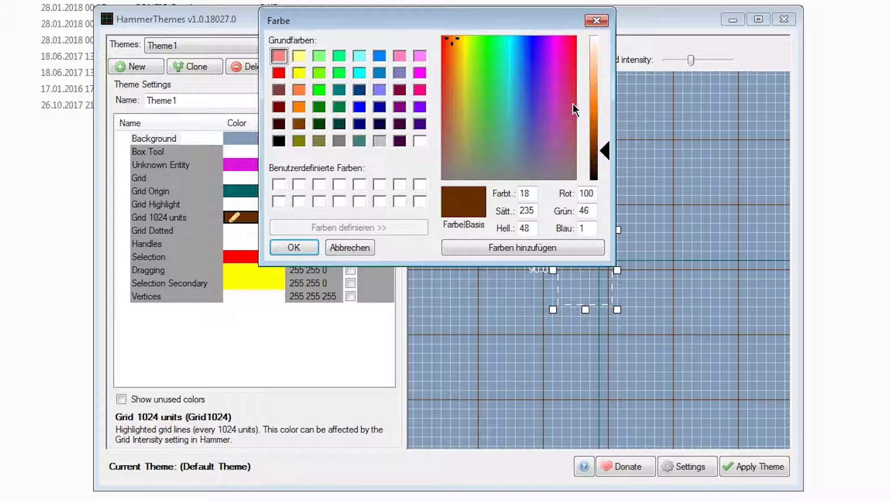
{"action": "left_click_drag", "start_coordinate": [594, 112], "coordinate": [517, 37]}
{"action": "left_click", "coordinate": [294, 247]}
Set the Selection colour to light blue and the Dragging colour to green
{"action": "left_click", "coordinate": [249, 256]}
{"action": "left_click", "coordinate": [248, 256]}
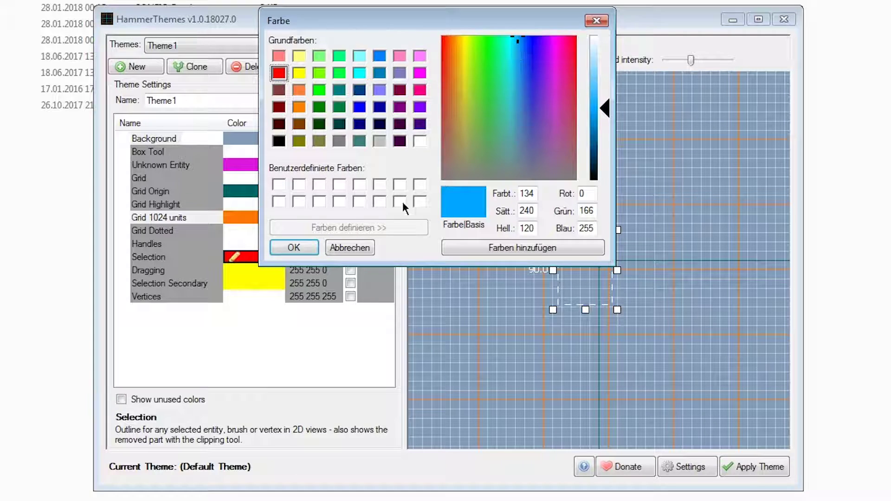
{"action": "left_click", "coordinate": [294, 247]}
{"action": "left_click", "coordinate": [251, 268]}
{"action": "left_click", "coordinate": [251, 268]}
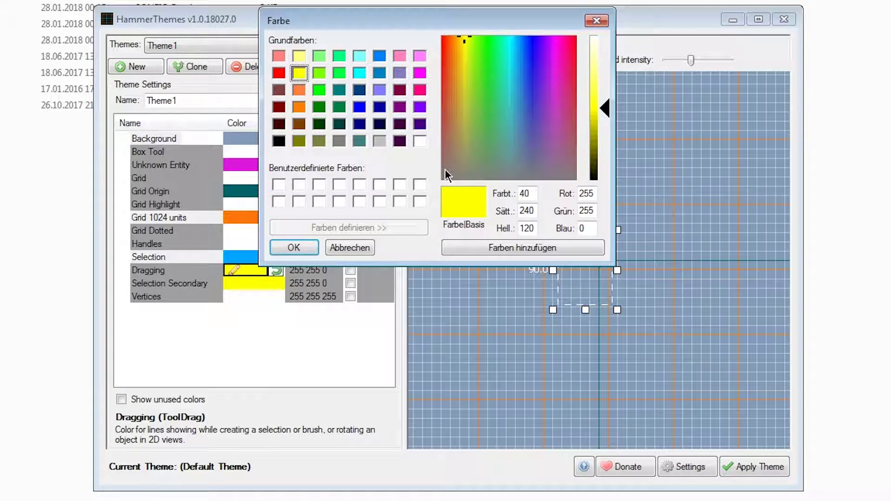
{"action": "left_click", "coordinate": [486, 37]}
{"action": "left_click", "coordinate": [294, 247]}
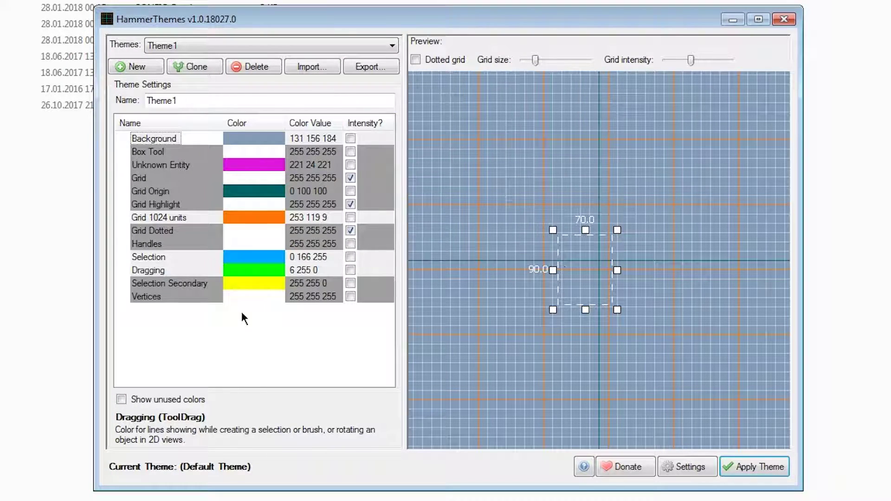
Test the preview's sample box, grid spacing, dotted/solid lines and grid intensity
{"action": "left_click_drag", "start_coordinate": [572, 279], "coordinate": [563, 230]}
{"action": "mouse_move", "coordinate": [535, 60]}
{"action": "left_mouse_down"}
{"action": "mouse_move", "coordinate": [571, 60]}
{"action": "mouse_move", "coordinate": [525, 57]}
{"action": "mouse_move", "coordinate": [535, 60]}
{"action": "left_mouse_up"}
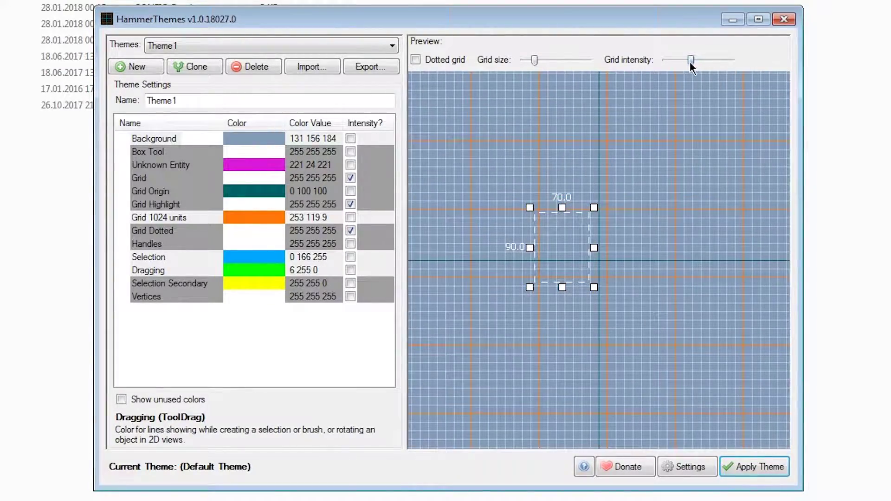
{"action": "mouse_move", "coordinate": [690, 60]}
{"action": "left_mouse_down"}
{"action": "mouse_move", "coordinate": [702, 60]}
{"action": "mouse_move", "coordinate": [673, 60]}
{"action": "mouse_move", "coordinate": [692, 61]}
{"action": "left_mouse_up"}
{"action": "left_click", "coordinate": [445, 60]}
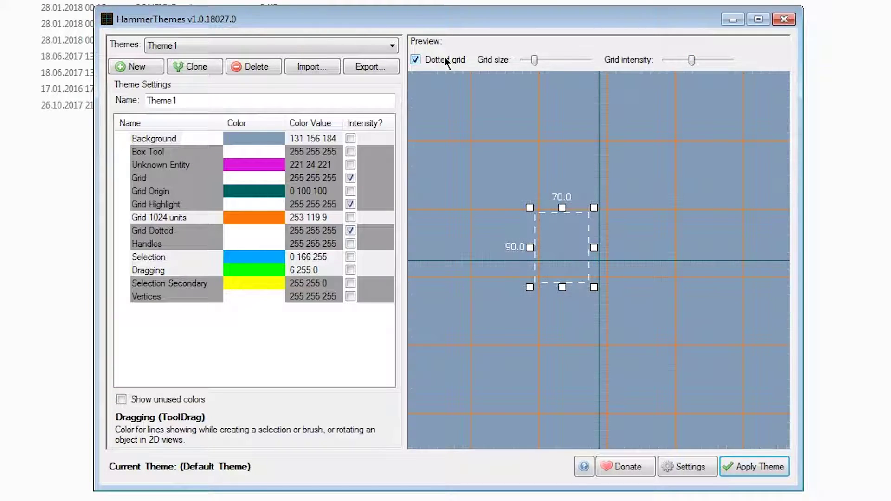
{"action": "left_click", "coordinate": [444, 58]}
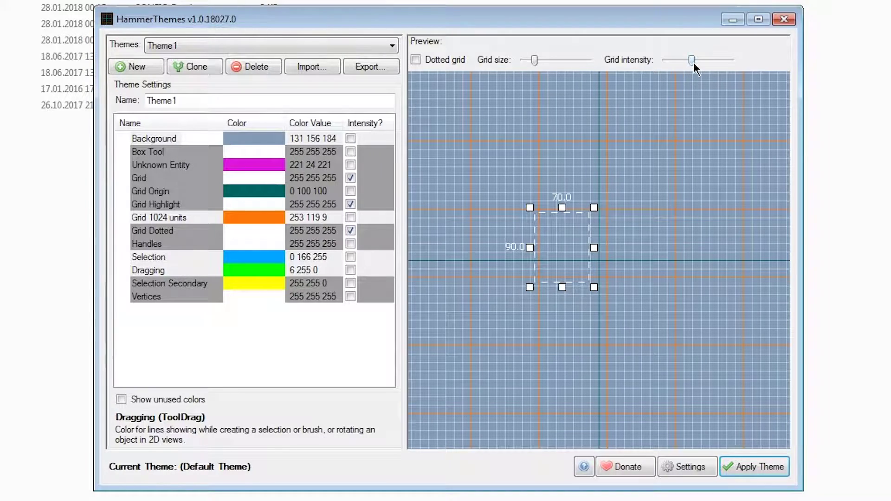
{"action": "mouse_move", "coordinate": [691, 61]}
{"action": "left_mouse_down"}
{"action": "mouse_move", "coordinate": [671, 57]}
{"action": "mouse_move", "coordinate": [713, 57]}
{"action": "mouse_move", "coordinate": [685, 53]}
{"action": "mouse_move", "coordinate": [696, 54]}
{"action": "left_mouse_up"}
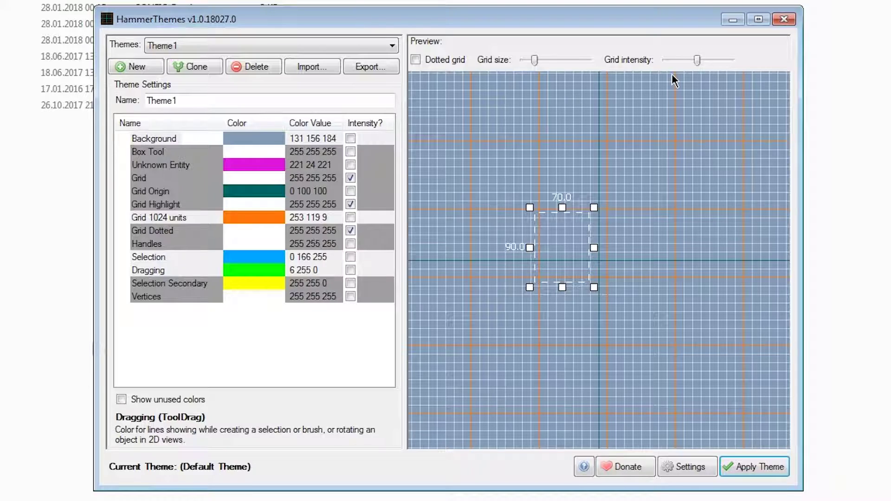
{"action": "mouse_move", "coordinate": [696, 57]}
{"action": "left_mouse_down"}
{"action": "mouse_move", "coordinate": [672, 57]}
{"action": "mouse_move", "coordinate": [698, 60]}
{"action": "left_mouse_up"}
Untick Intensity? for the Grid and Grid Highlight rows so their lines stay bright
{"action": "left_click", "coordinate": [351, 179]}
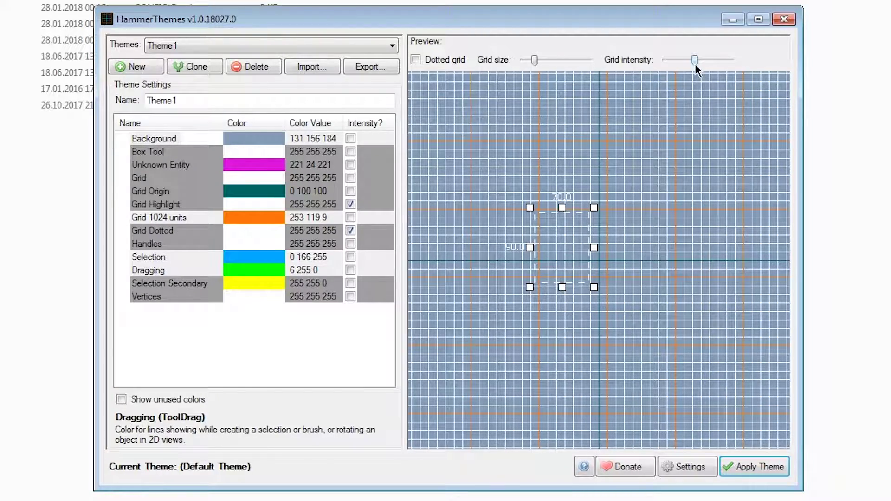
{"action": "mouse_move", "coordinate": [695, 66]}
{"action": "left_mouse_down"}
{"action": "mouse_move", "coordinate": [725, 61]}
{"action": "mouse_move", "coordinate": [700, 68]}
{"action": "mouse_move", "coordinate": [719, 68]}
{"action": "mouse_move", "coordinate": [705, 77]}
{"action": "left_mouse_up"}
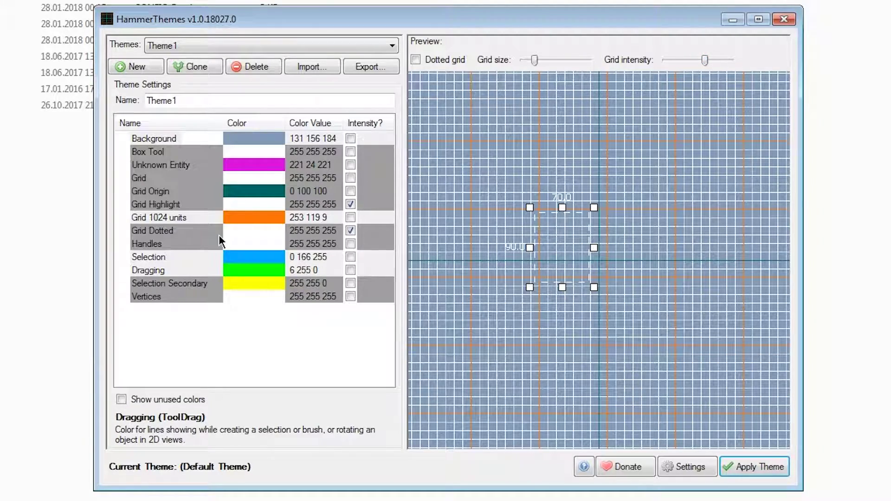
{"action": "left_click", "coordinate": [204, 205]}
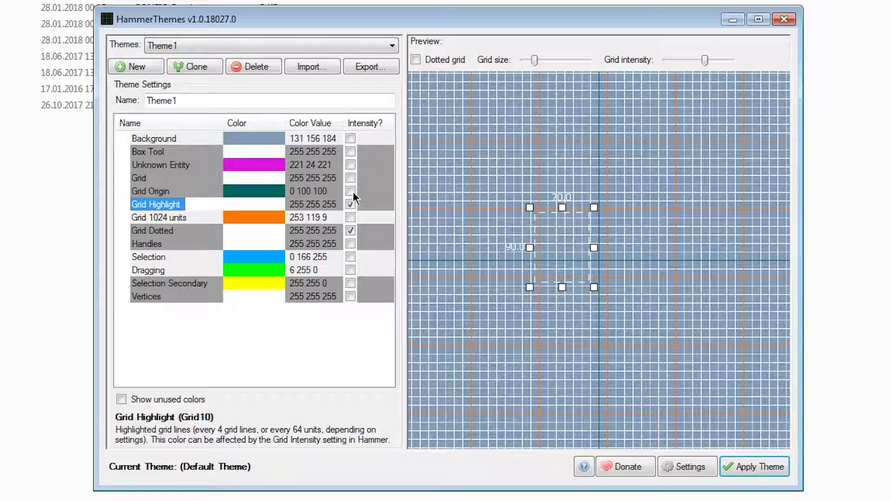
{"action": "left_click", "coordinate": [351, 178]}
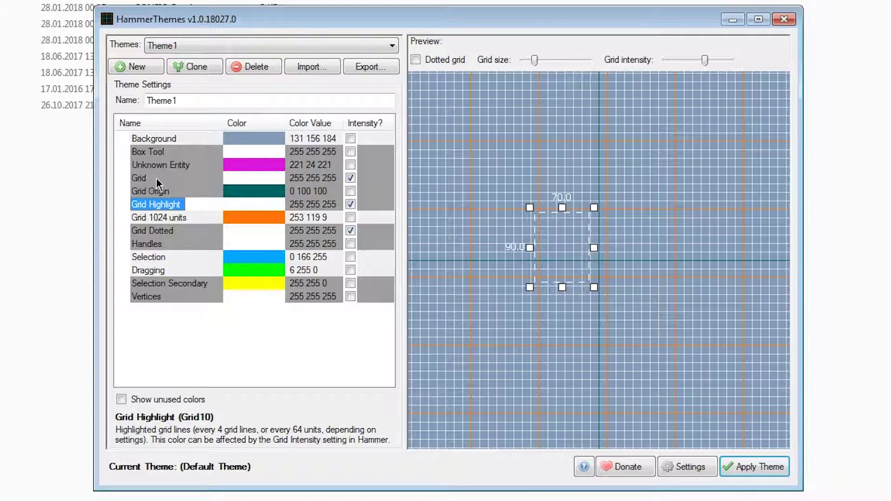
{"action": "left_click", "coordinate": [350, 179]}
{"action": "left_click", "coordinate": [350, 204]}
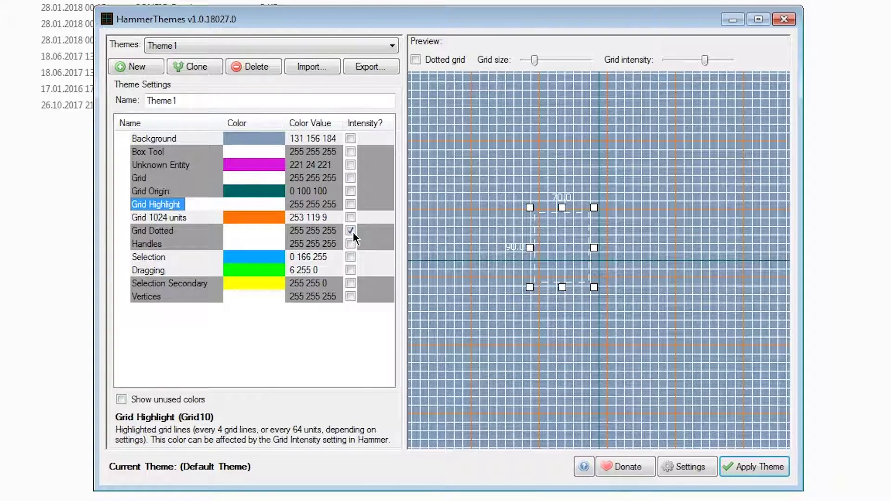
Keep the Grid colour white, lower the preview grid intensity, and apply Theme1
{"action": "left_click", "coordinate": [247, 180]}
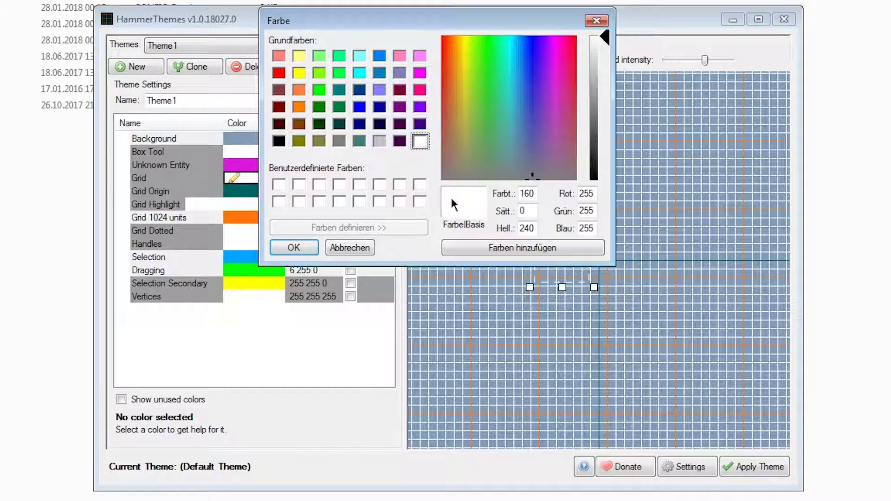
{"action": "left_click_drag", "start_coordinate": [602, 76], "coordinate": [598, 81]}
{"action": "left_click", "coordinate": [350, 247]}
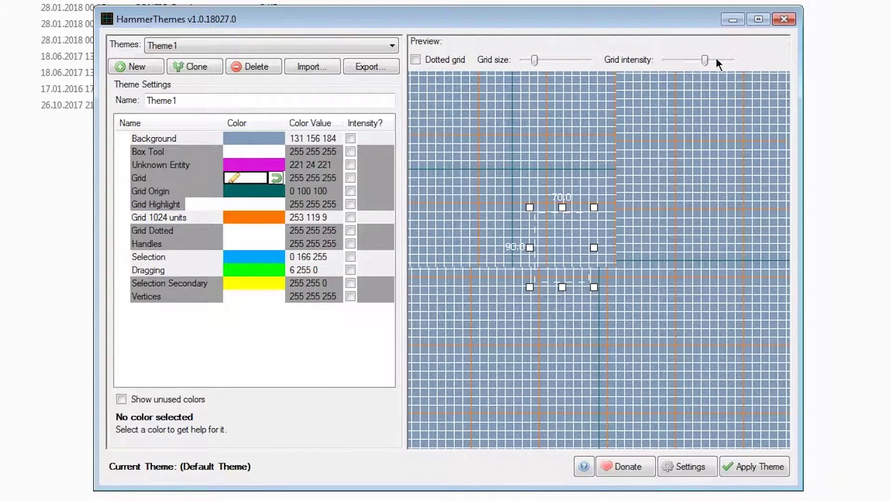
{"action": "mouse_move", "coordinate": [707, 57]}
{"action": "left_mouse_down"}
{"action": "mouse_move", "coordinate": [685, 57]}
{"action": "mouse_move", "coordinate": [706, 65]}
{"action": "mouse_move", "coordinate": [698, 68]}
{"action": "left_mouse_up"}
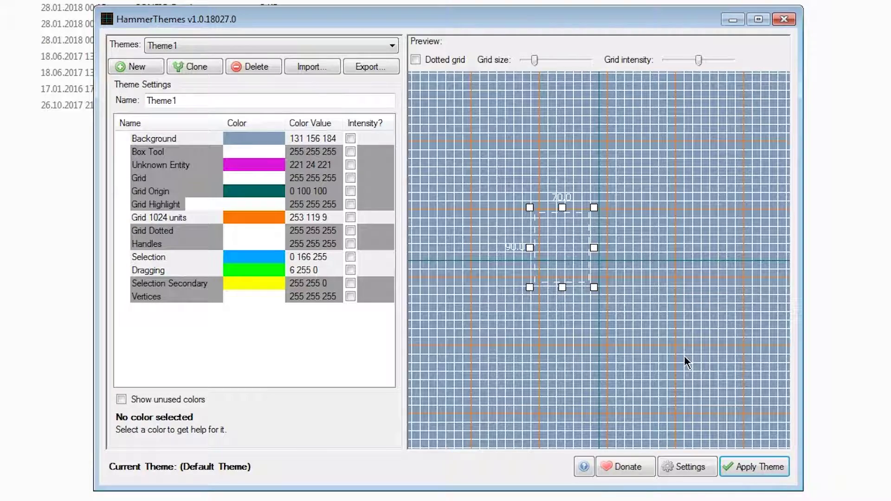
{"action": "left_click", "coordinate": [747, 472]}
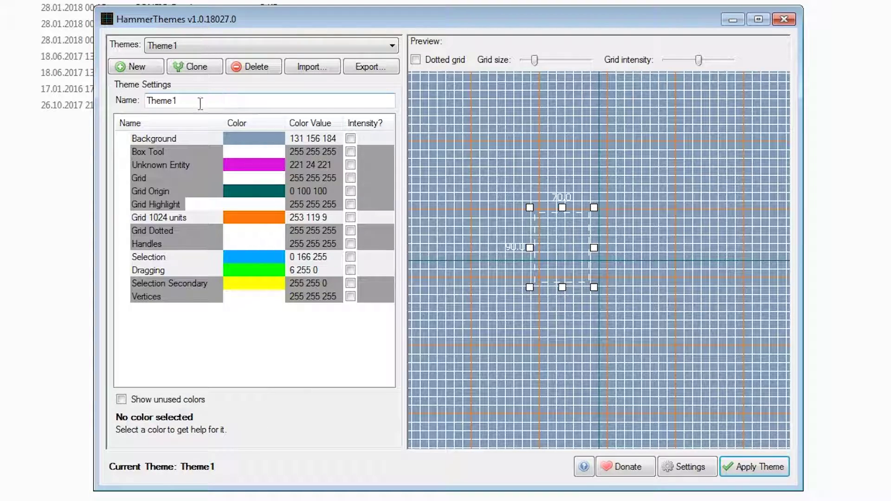
Export Theme1 as Theme1.het and import the NewMyTheme.het theme file
{"action": "left_click", "coordinate": [378, 66]}
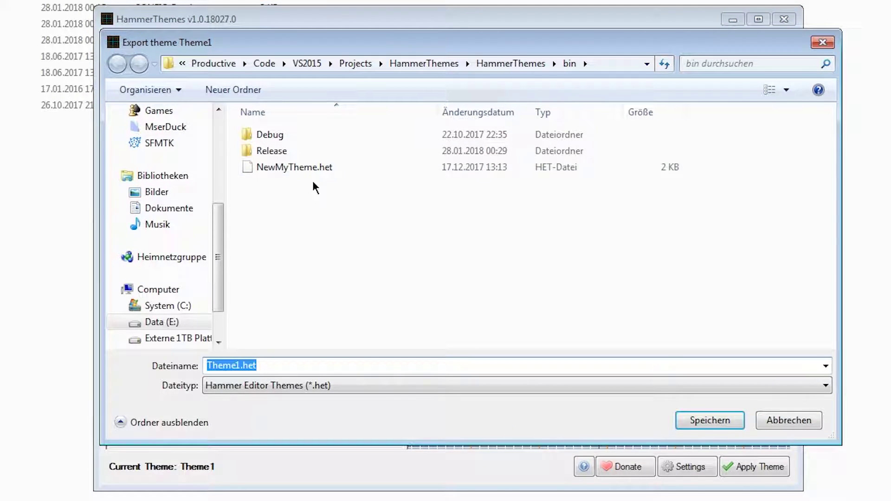
{"action": "left_click", "coordinate": [724, 420]}
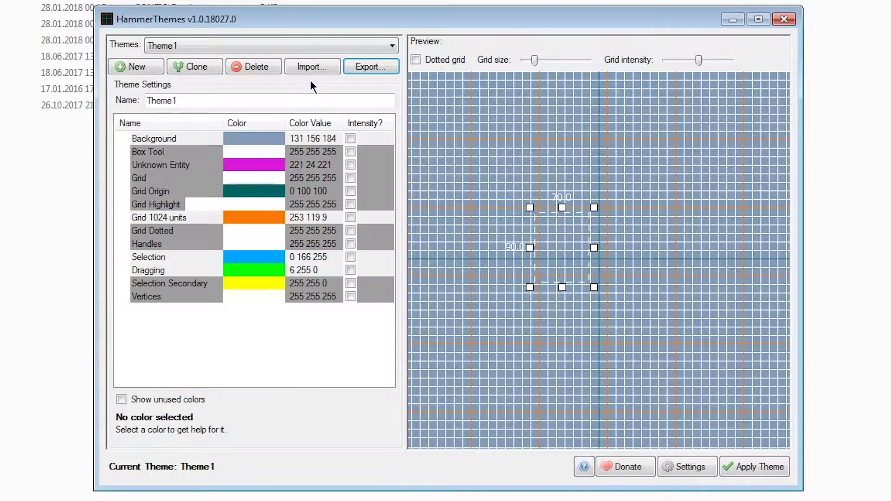
{"action": "left_click", "coordinate": [305, 70]}
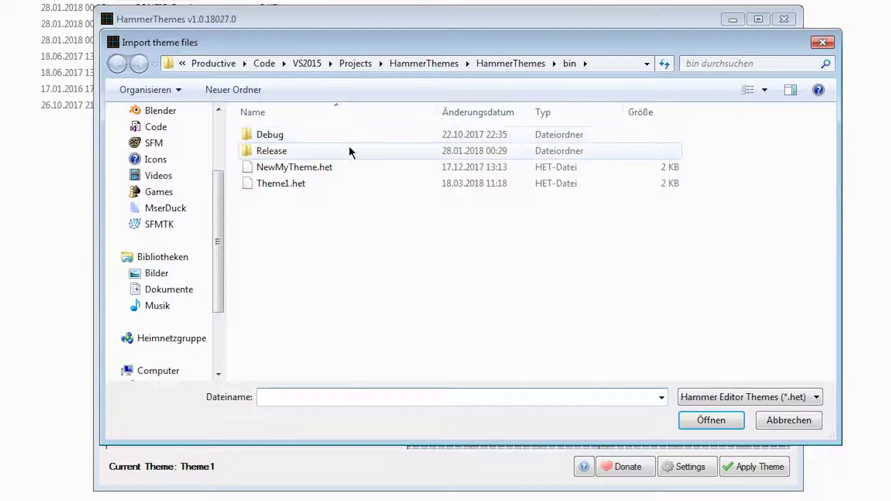
{"action": "double_click", "coordinate": [317, 164]}
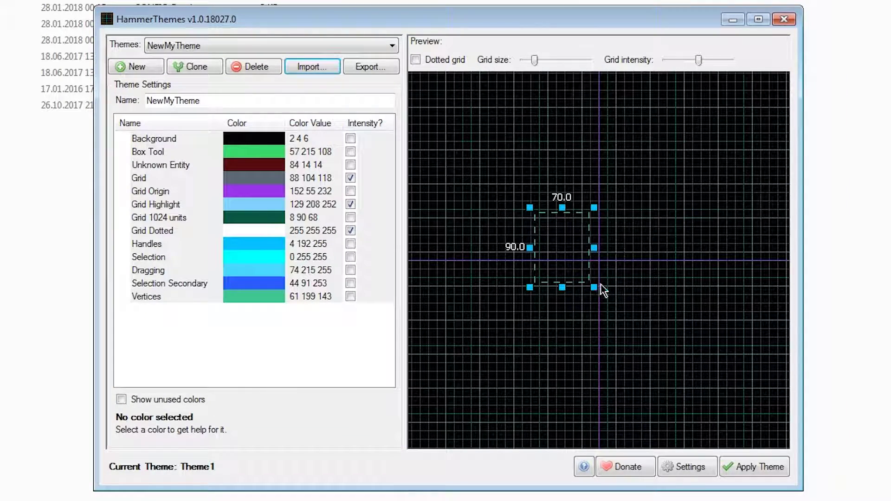
Switch back to Theme1 in the Themes list and bring up Hammer's recent maps
{"action": "left_click", "coordinate": [347, 49]}
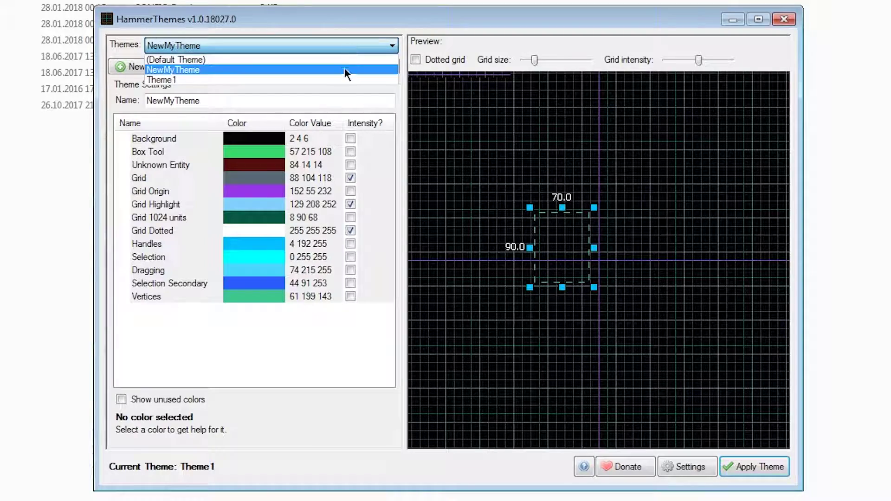
{"action": "left_click", "coordinate": [369, 80]}
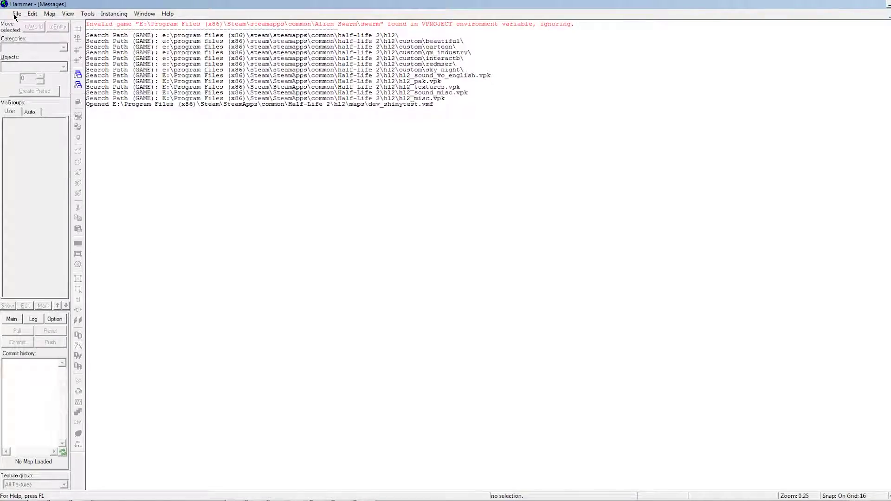
{"action": "left_click", "coordinate": [16, 14]}
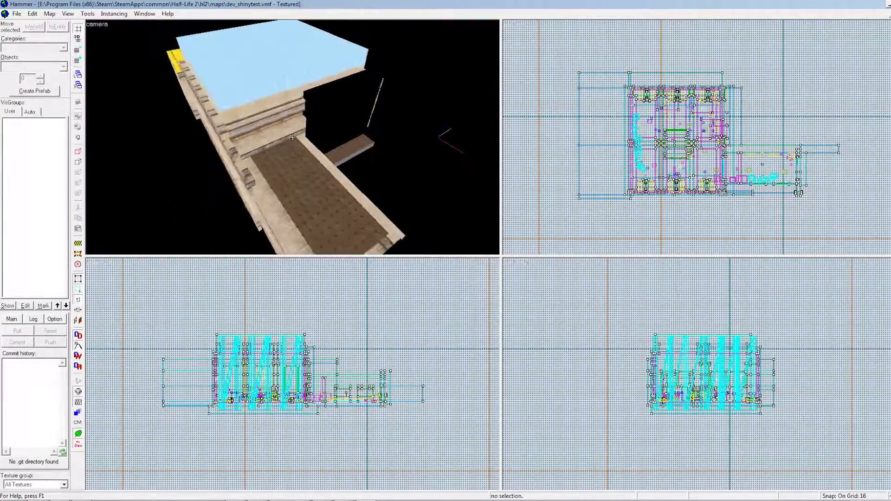
Fly the camera into dev_shinytest's columned room and set the 2D grid to 64 units
{"action": "key", "text": "w"}
{"action": "key", "text": "z"}
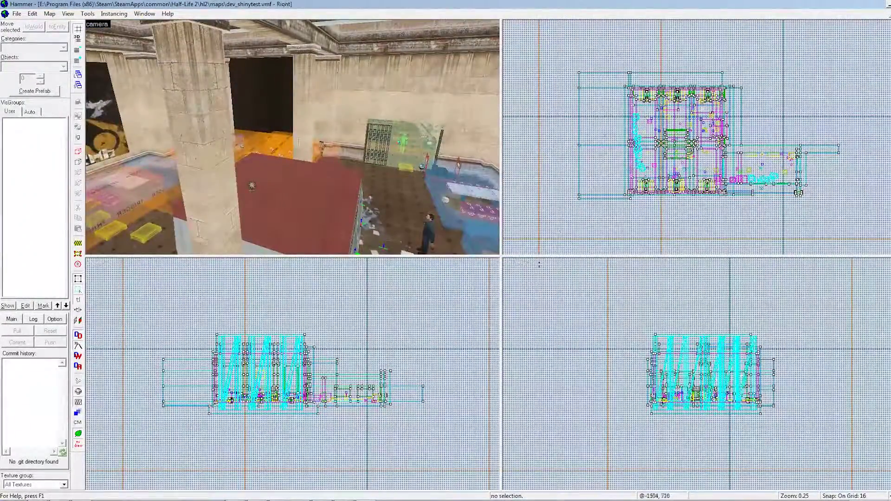
{"action": "key", "text": "alt+Tab"}
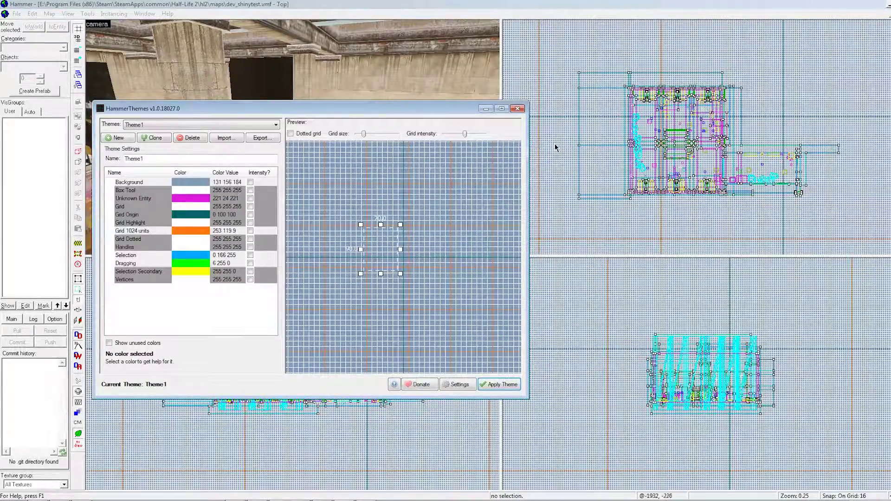
{"action": "key", "text": "alt+Tab"}
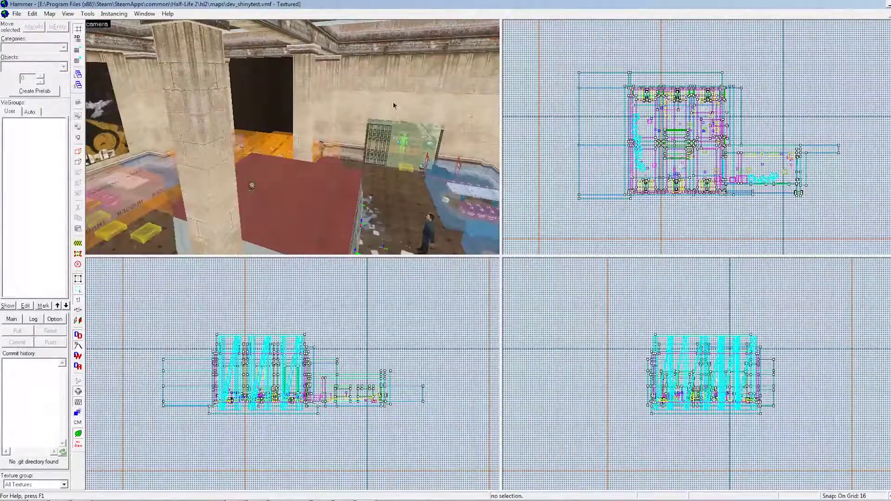
{"action": "key", "text": "bracketright"}
{"action": "key", "text": "bracketright"}
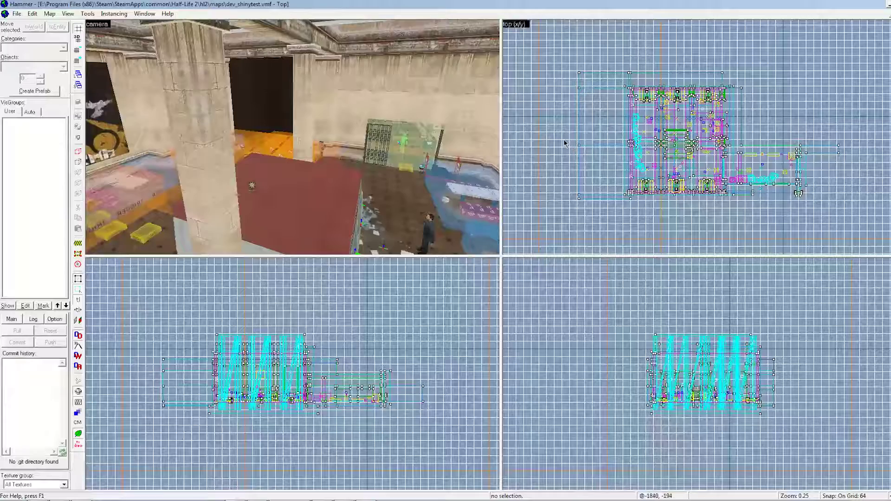
{"action": "left_click", "coordinate": [87, 13]}
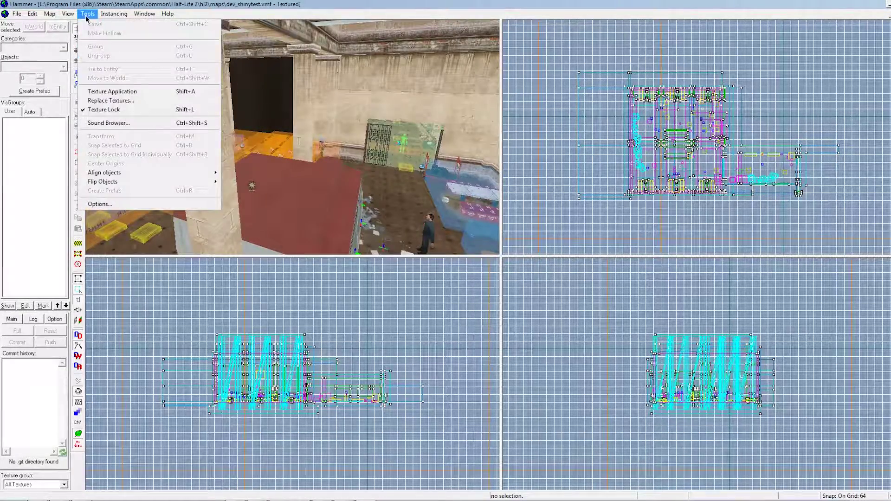
{"action": "left_click", "coordinate": [115, 201]}
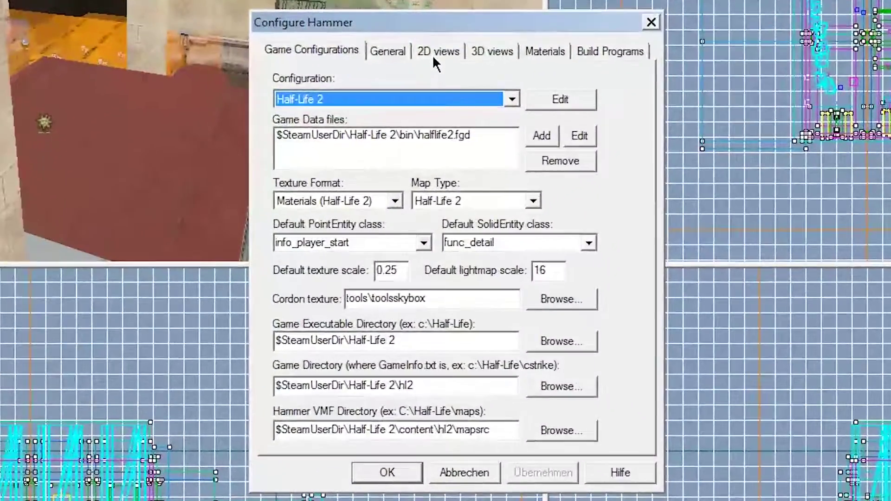
{"action": "left_click", "coordinate": [448, 150]}
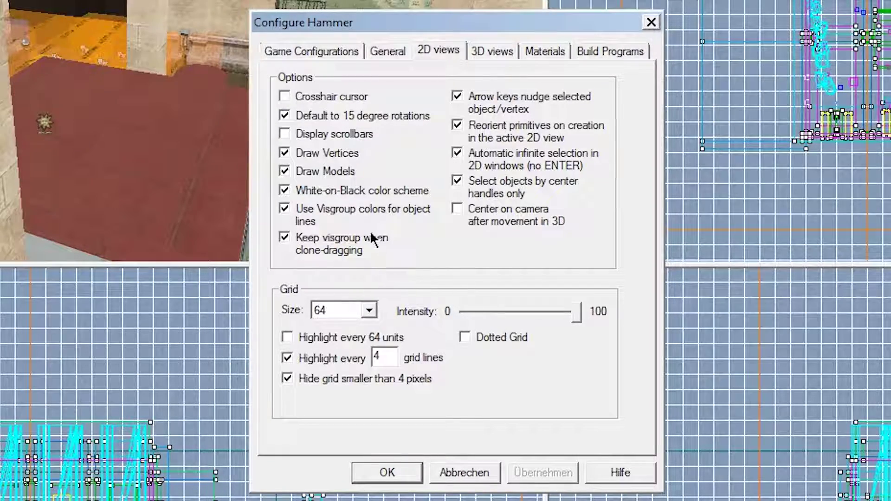
{"action": "left_click", "coordinate": [360, 189]}
{"action": "left_click", "coordinate": [360, 189]}
{"action": "left_click", "coordinate": [366, 191]}
{"action": "left_click", "coordinate": [395, 469]}
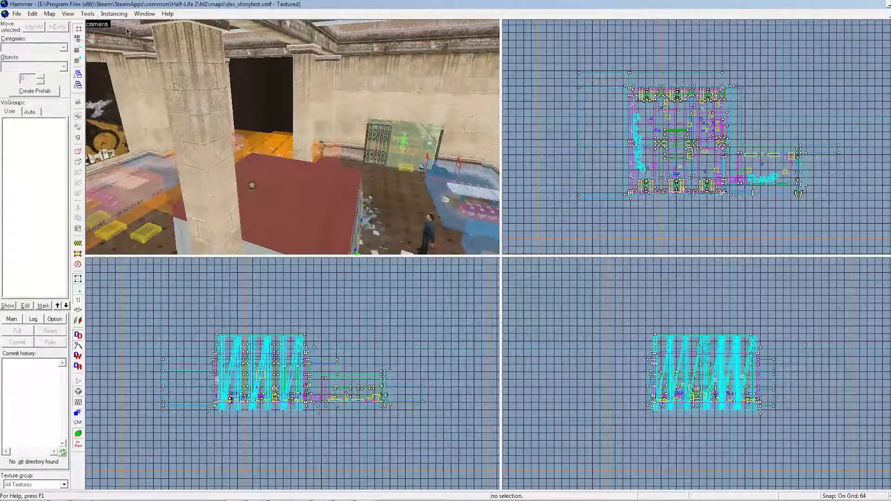
{"action": "left_click", "coordinate": [88, 13]}
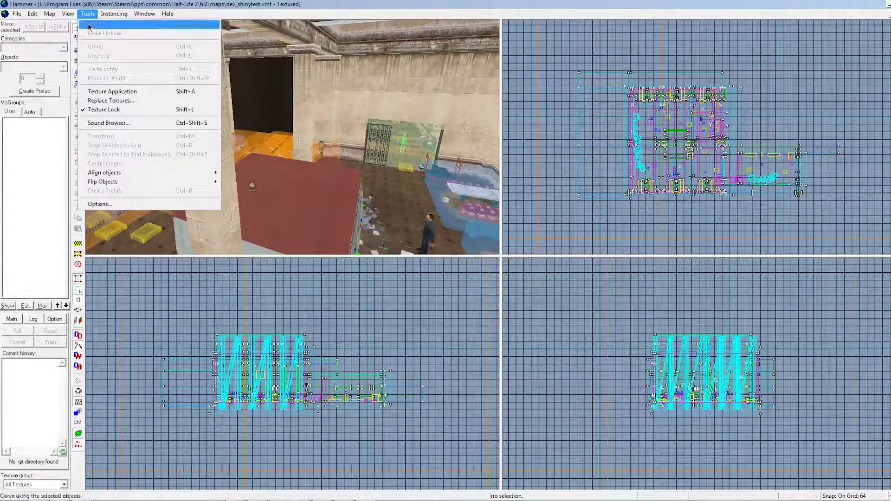
{"action": "left_click", "coordinate": [129, 205]}
{"action": "left_click", "coordinate": [448, 150]}
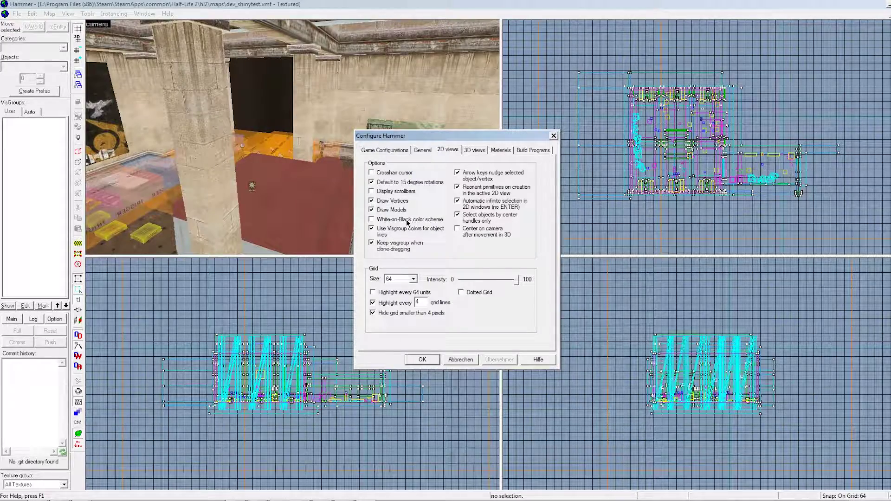
{"action": "key", "text": "Return"}
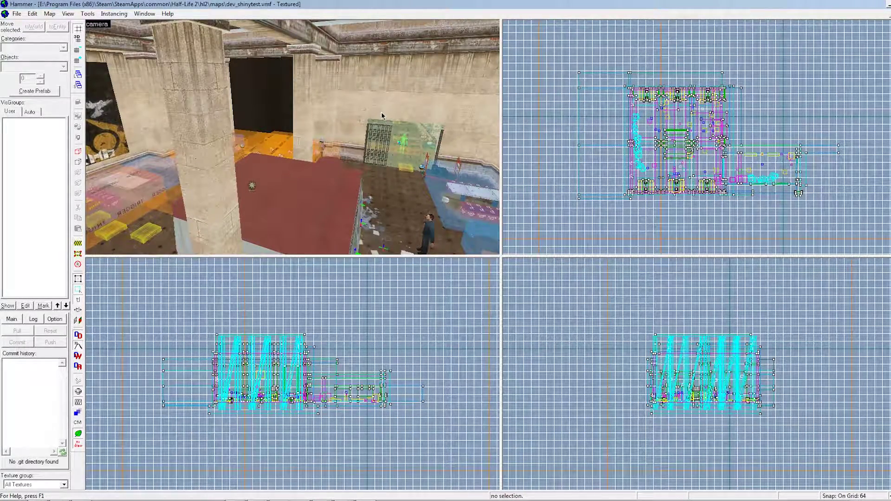
Select a prop_static in the map and move the HammerThemes window up and right
{"action": "scroll", "coordinate": [332, 194], "scroll_direction": "down", "scroll_amount": 3}
{"action": "left_click", "coordinate": [333, 195]}
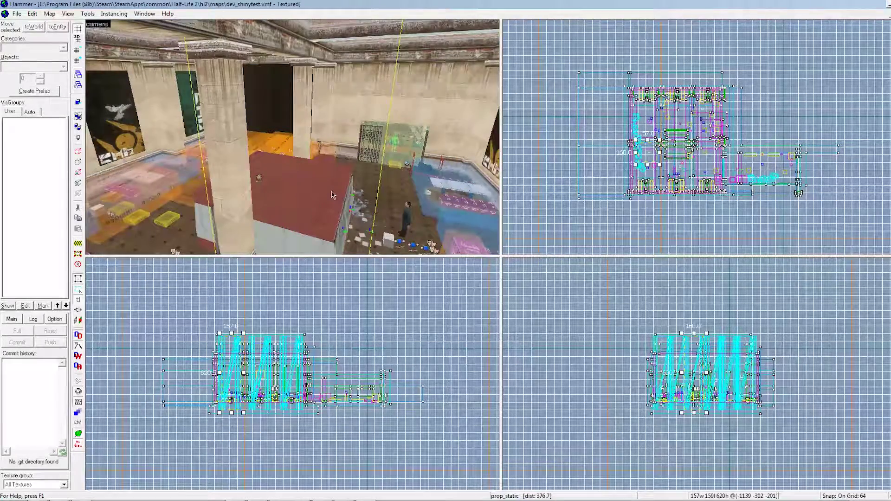
{"action": "scroll", "coordinate": [333, 194], "scroll_direction": "up", "scroll_amount": 5}
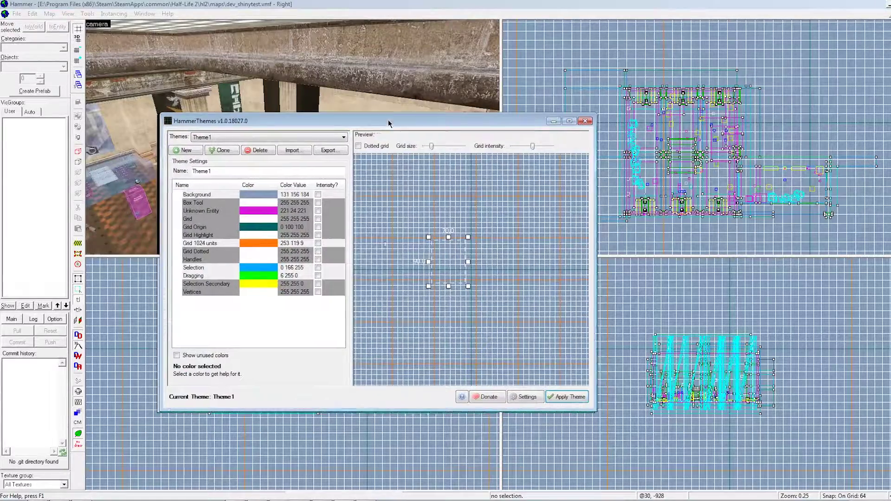
{"action": "left_click_drag", "start_coordinate": [389, 123], "coordinate": [446, 109]}
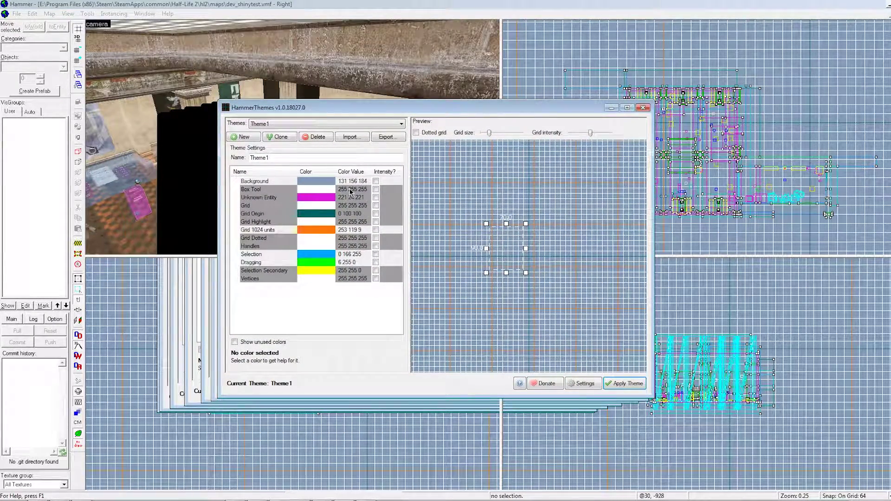